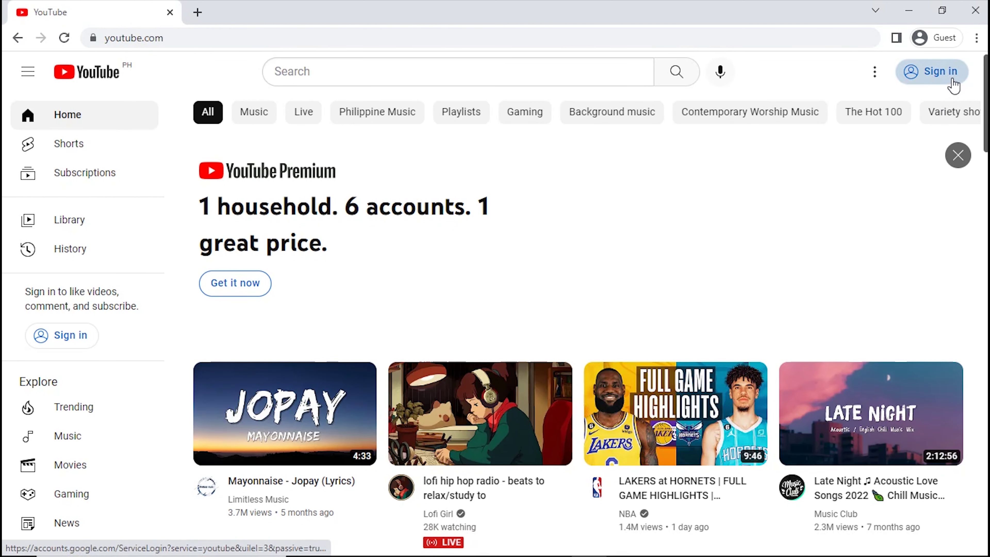
# - Sign in to YouTube with the saved Google account and its password
pyautogui.click(954, 86)
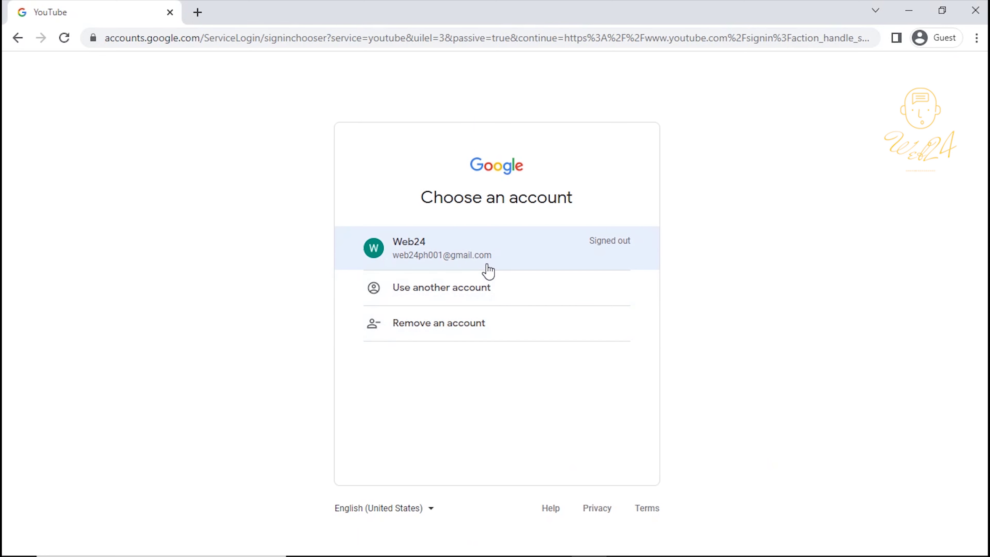
pyautogui.click(495, 262)
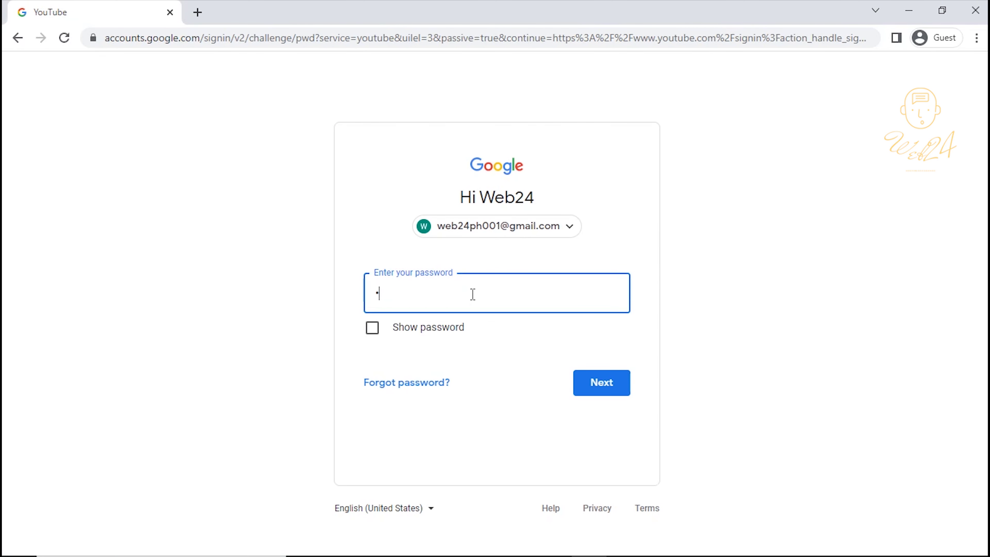
pyautogui.press('Return')
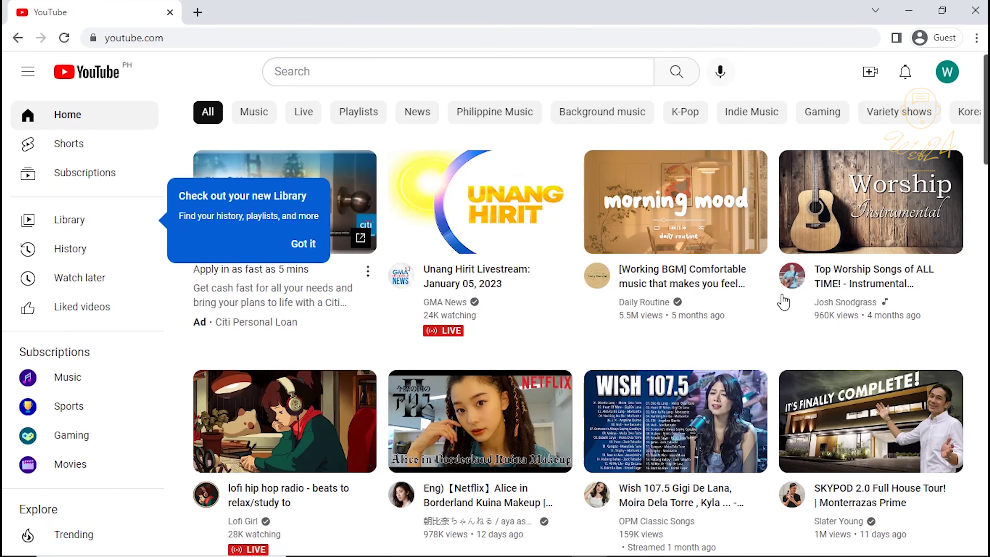
# - Go to Purchases and memberships and open the YouTube Premium free-month offer details
pyautogui.click(947, 72)
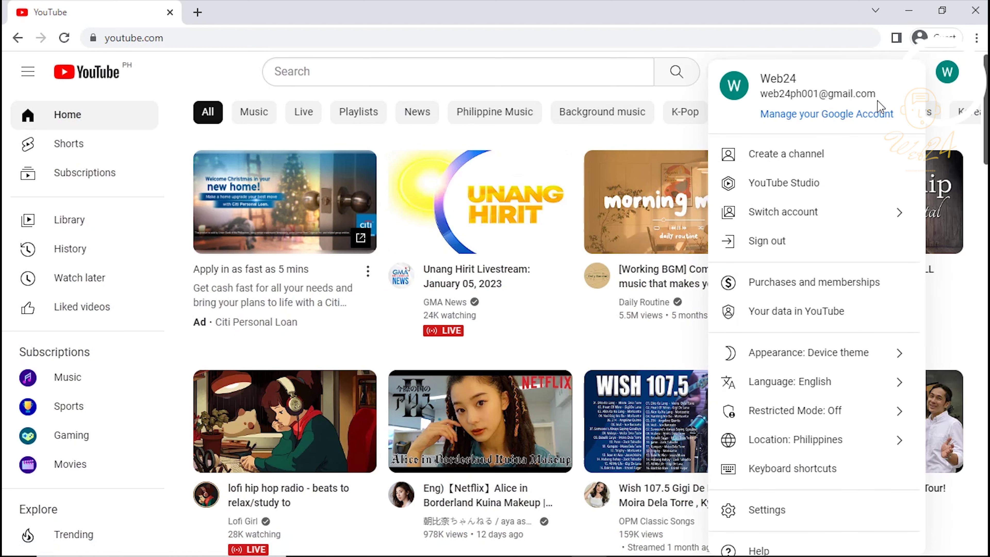
pyautogui.click(862, 282)
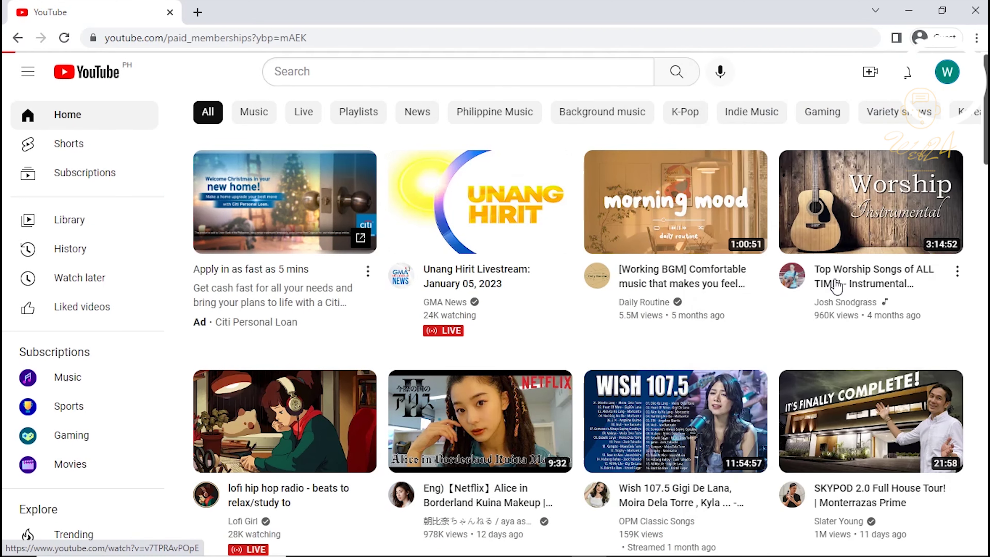
pyautogui.moveTo(362, 264); pyautogui.dragTo(453, 270)
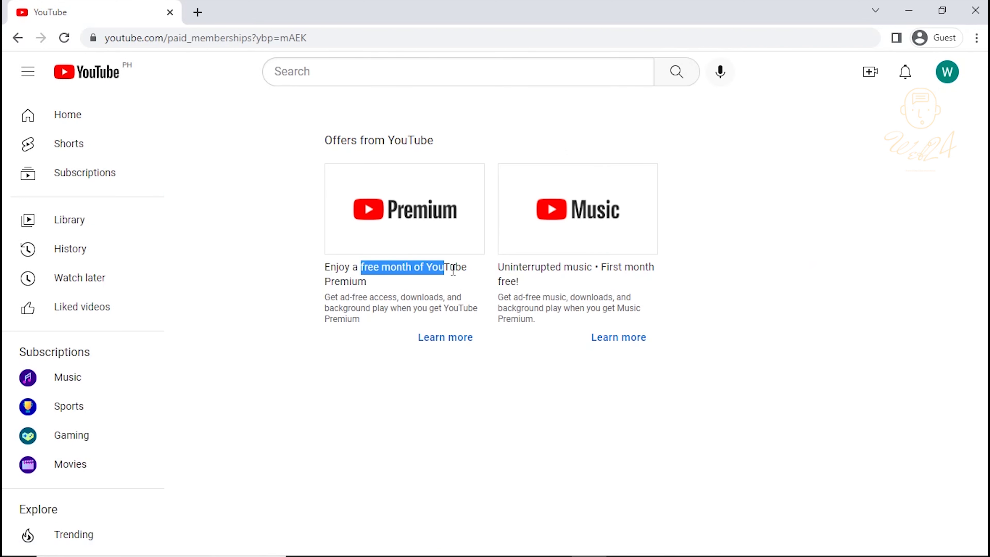
pyautogui.click(466, 346)
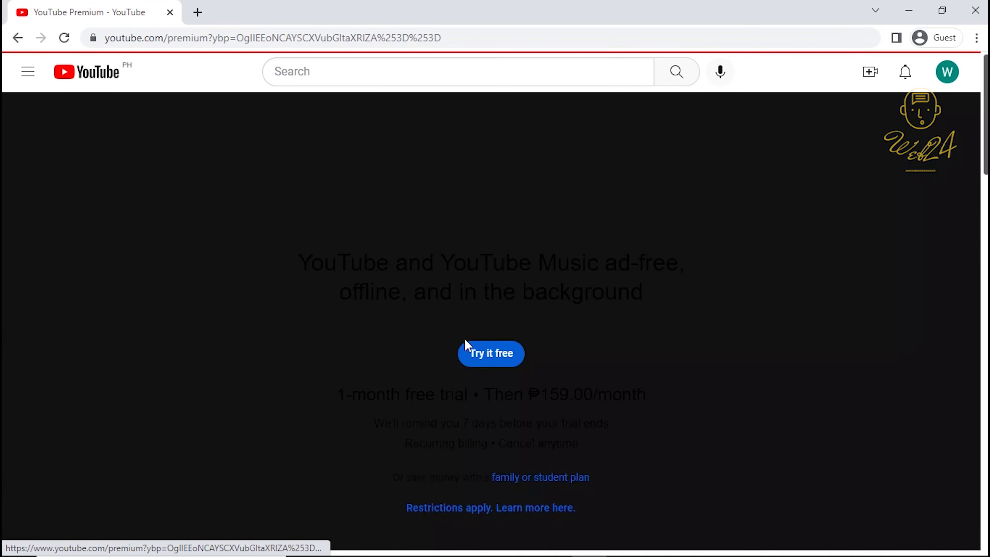
pyautogui.scroll(-5, 562, 318)
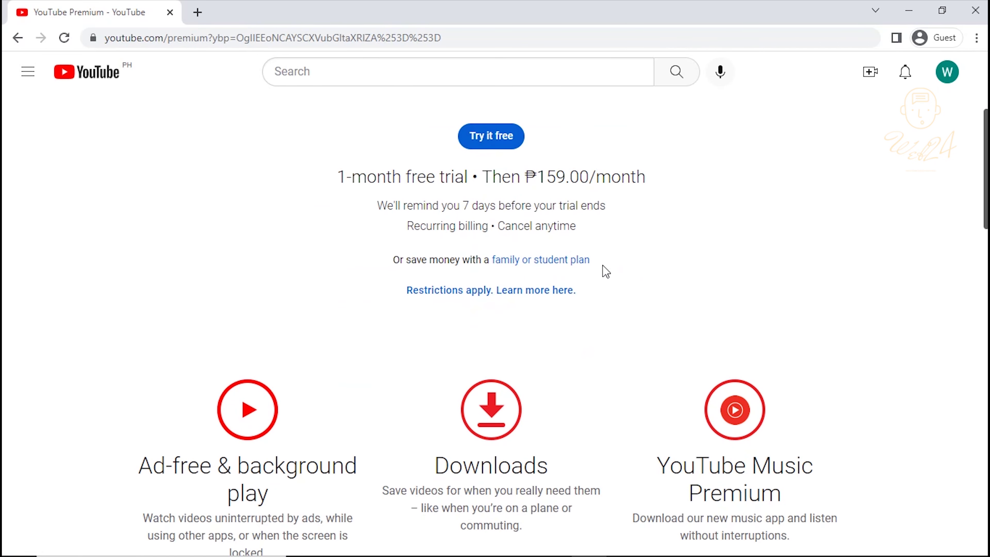
# - Show the family or student plans and start the Family plan free trial for up to 5 members
pyautogui.moveTo(605, 271); pyautogui.dragTo(491, 270)
pyautogui.click(658, 258)
pyautogui.click(509, 260)
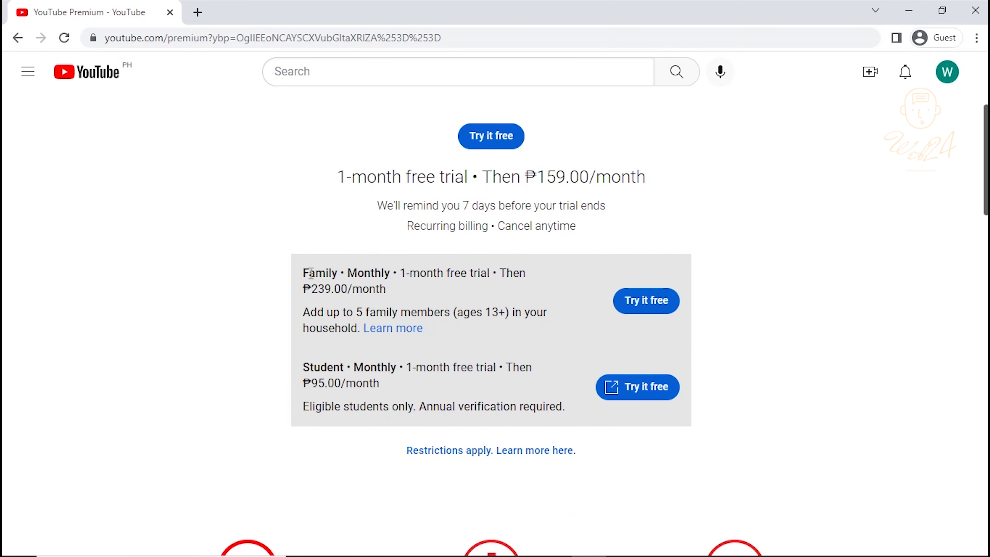
pyautogui.moveTo(304, 269); pyautogui.dragTo(492, 275)
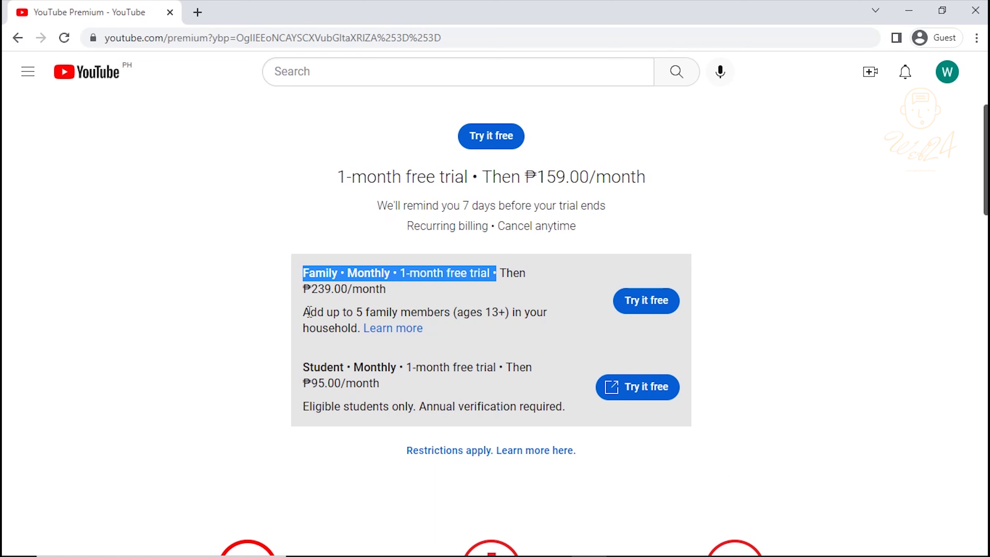
pyautogui.moveTo(309, 312); pyautogui.dragTo(472, 312)
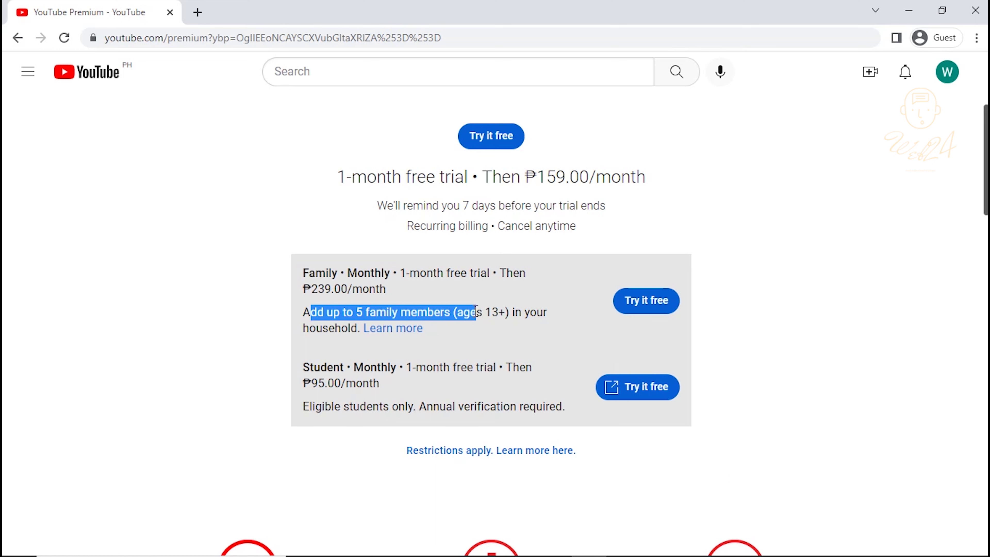
pyautogui.click(655, 296)
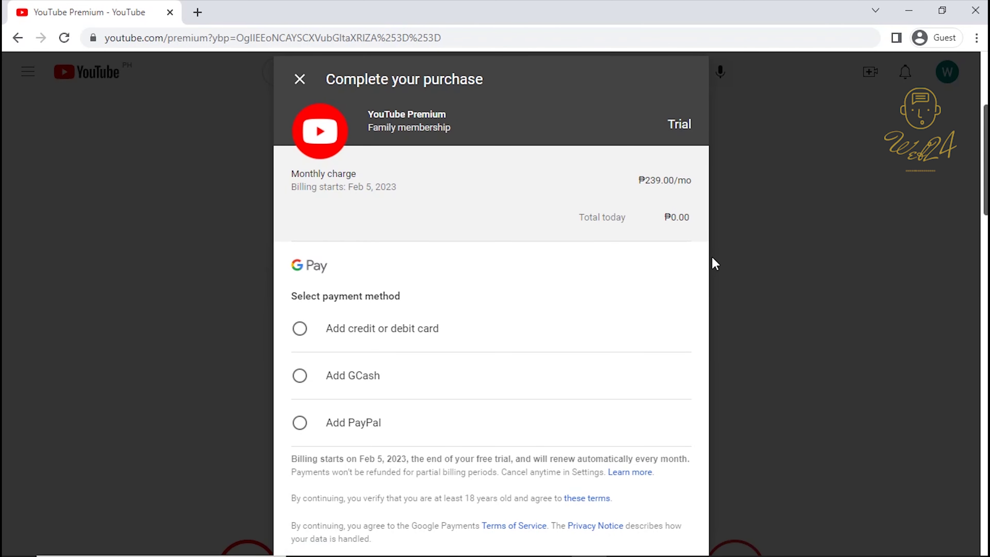
# - Try GCash and PayPal as payment methods, then settle on credit or debit card
pyautogui.click(355, 334)
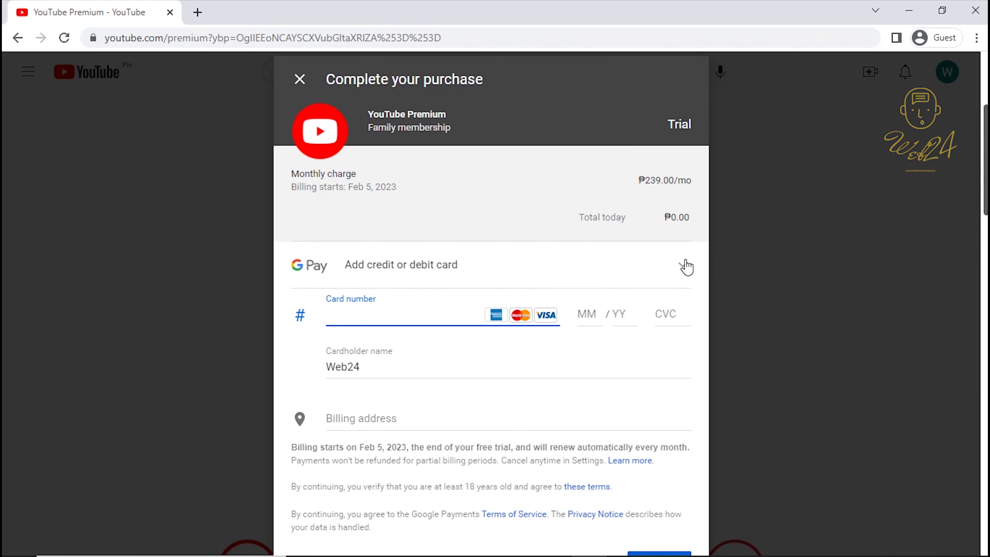
pyautogui.click(686, 266)
pyautogui.click(344, 377)
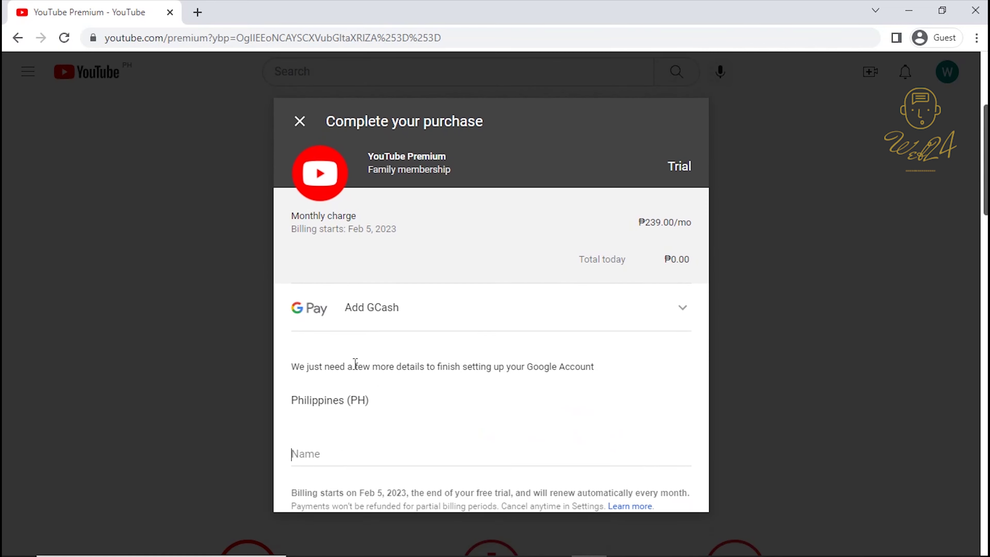
pyautogui.click(679, 270)
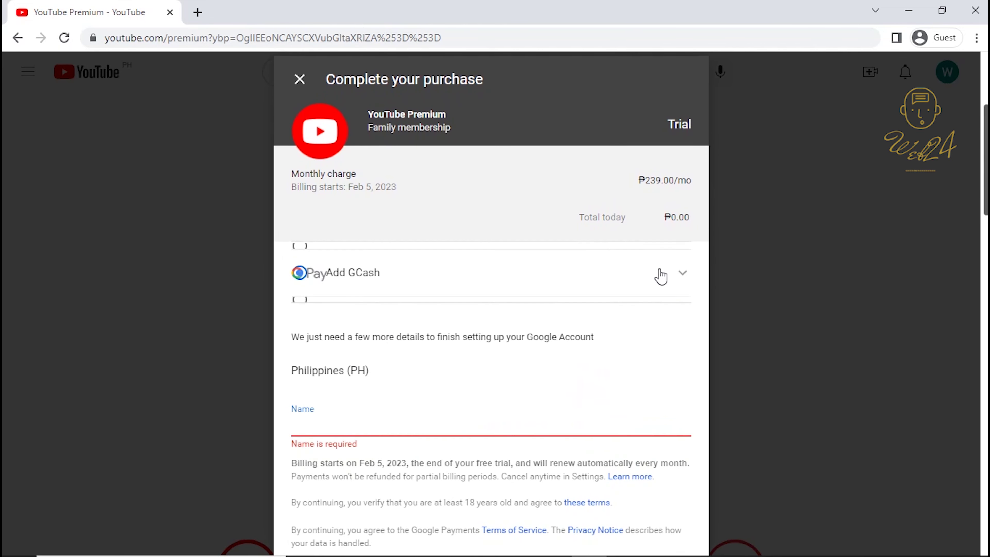
pyautogui.click(336, 427)
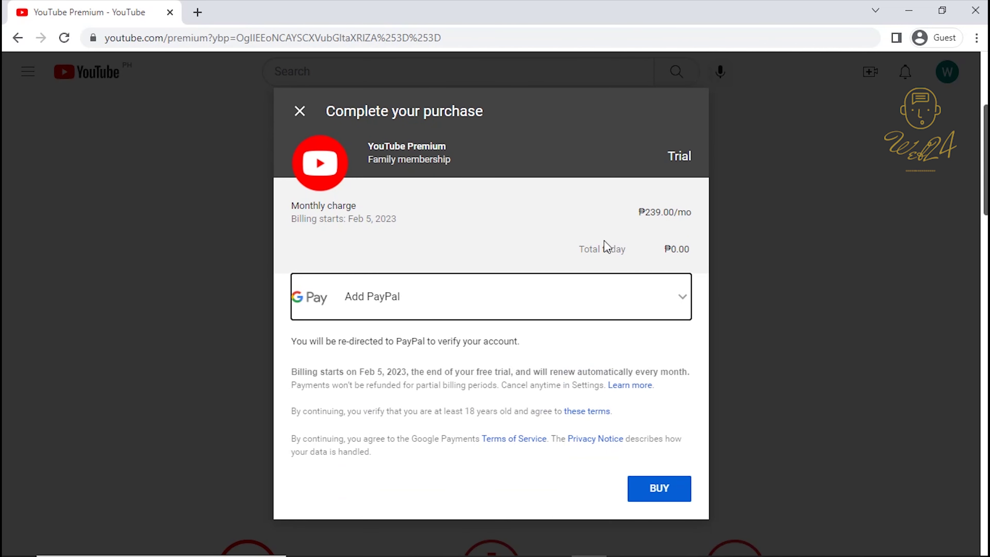
pyautogui.click(671, 292)
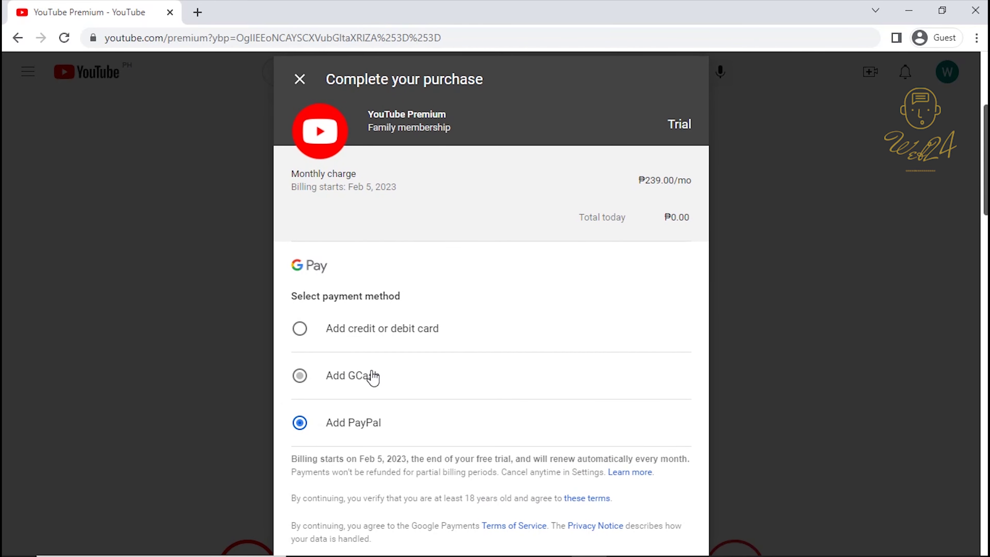
pyautogui.click(359, 336)
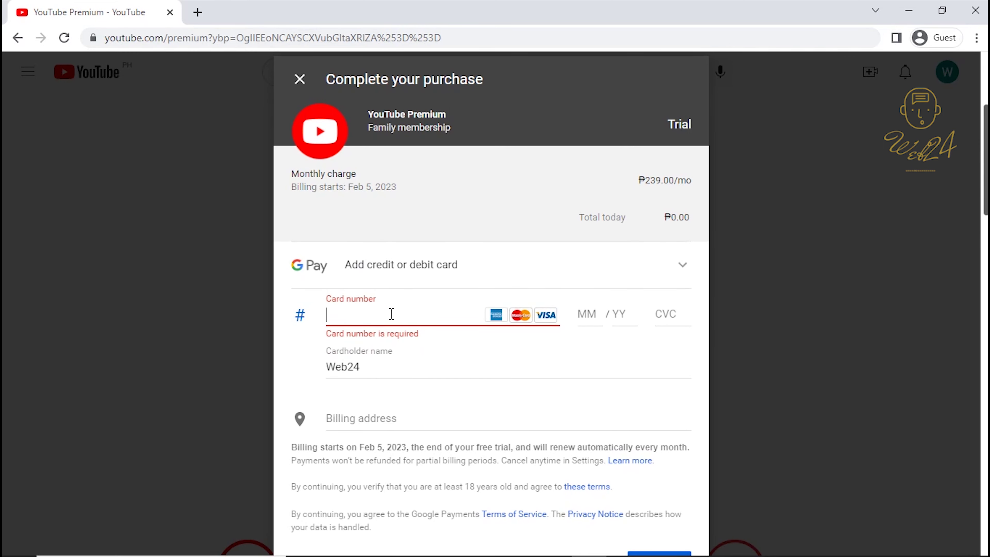
pyautogui.scroll(-2, 619, 245)
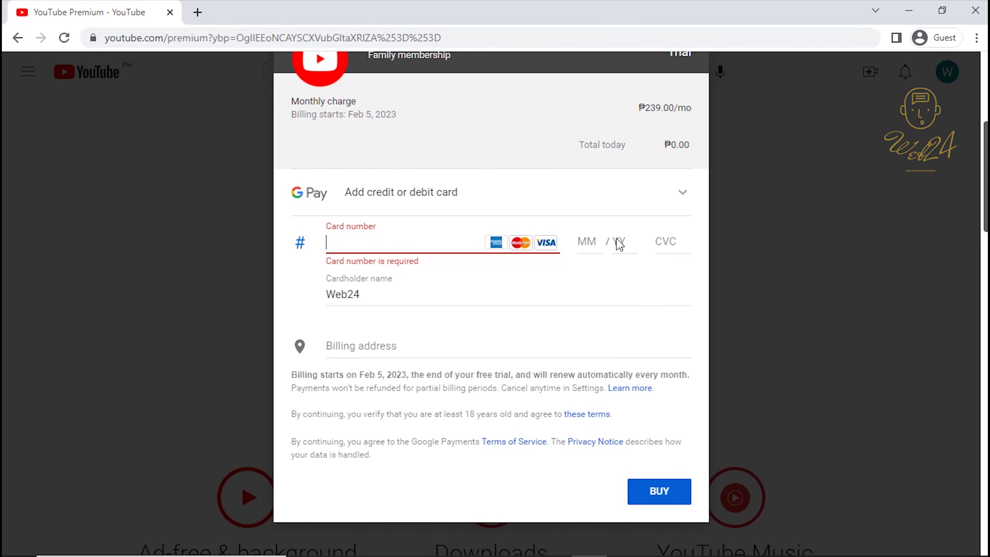
# - Enter the Mastercard number, expiry and security code, replace the cardholder name, and save the card
pyautogui.hotkey('ctrl', 'v')
pyautogui.click(582, 245)
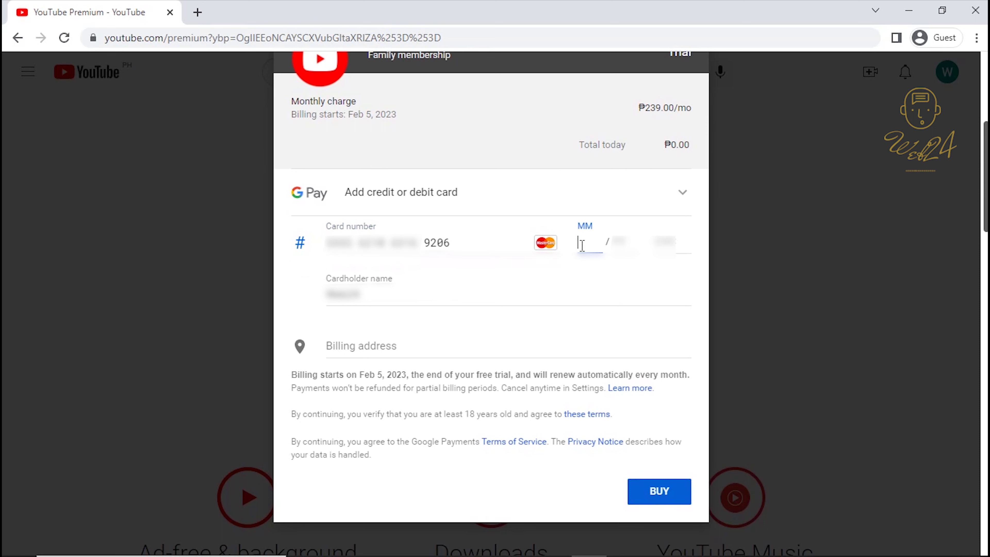
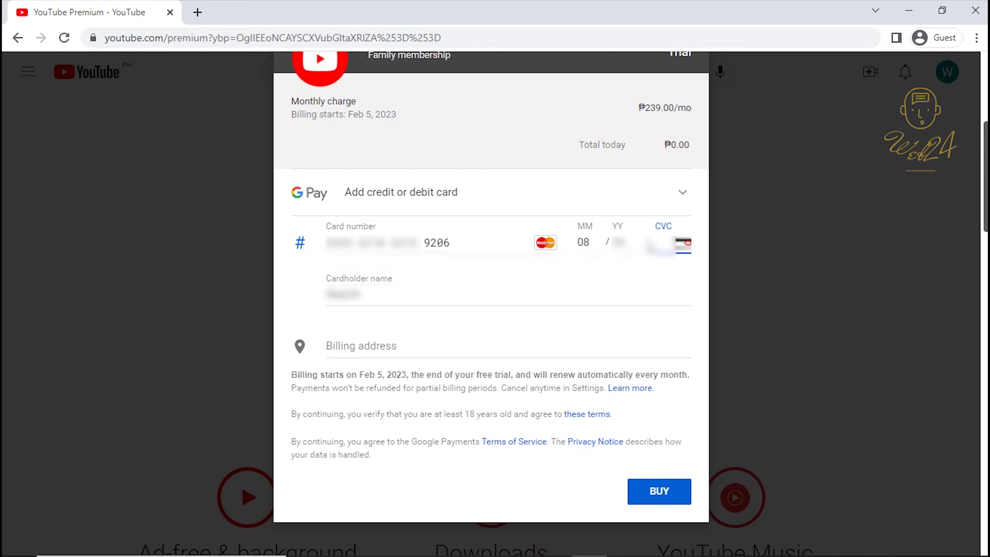
pyautogui.moveTo(388, 295); pyautogui.dragTo(328, 297)
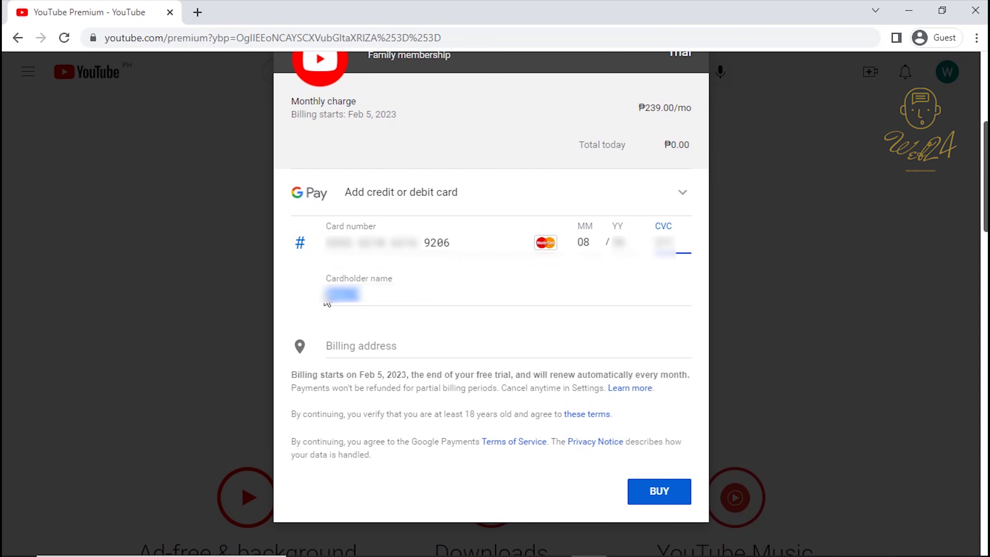
pyautogui.press('BackSpace')
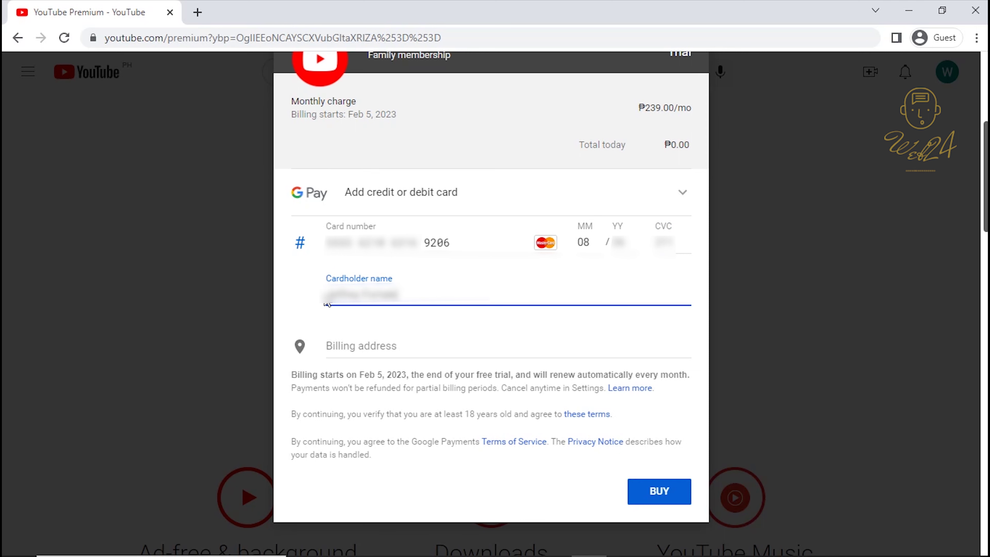
pyautogui.click(405, 353)
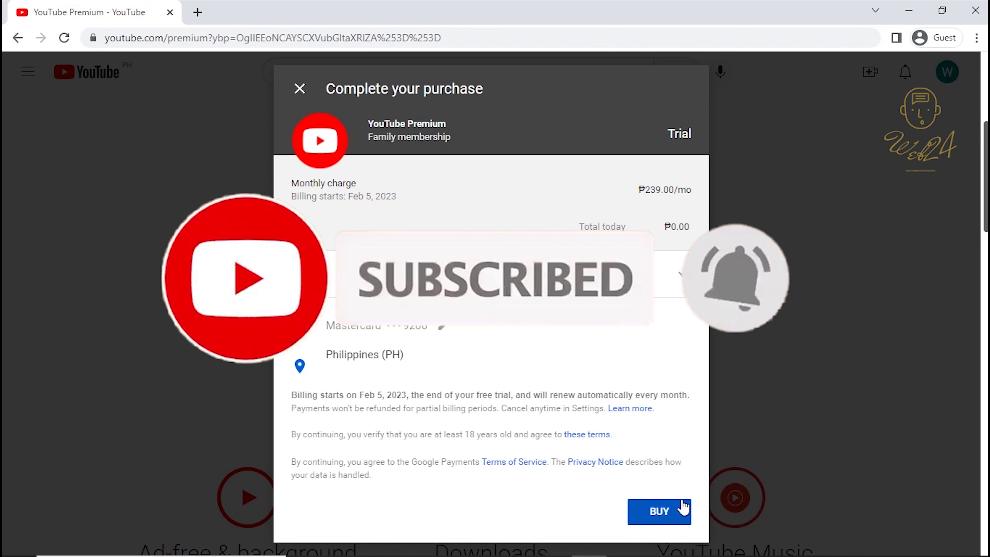
# - Buy the Family trial with ₱0.00 due today and read the share-Premium family group prompt
pyautogui.click(685, 508)
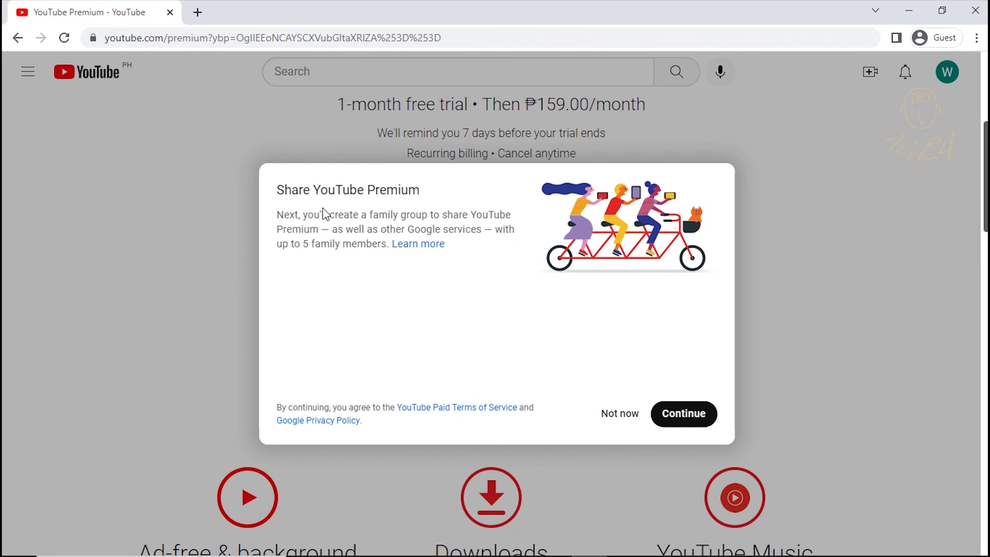
pyautogui.moveTo(291, 189); pyautogui.dragTo(433, 195)
pyautogui.moveTo(295, 215); pyautogui.dragTo(488, 216)
# - On the Google Families page, choose Create a family group to reach the family manager prompt
pyautogui.click(488, 303)
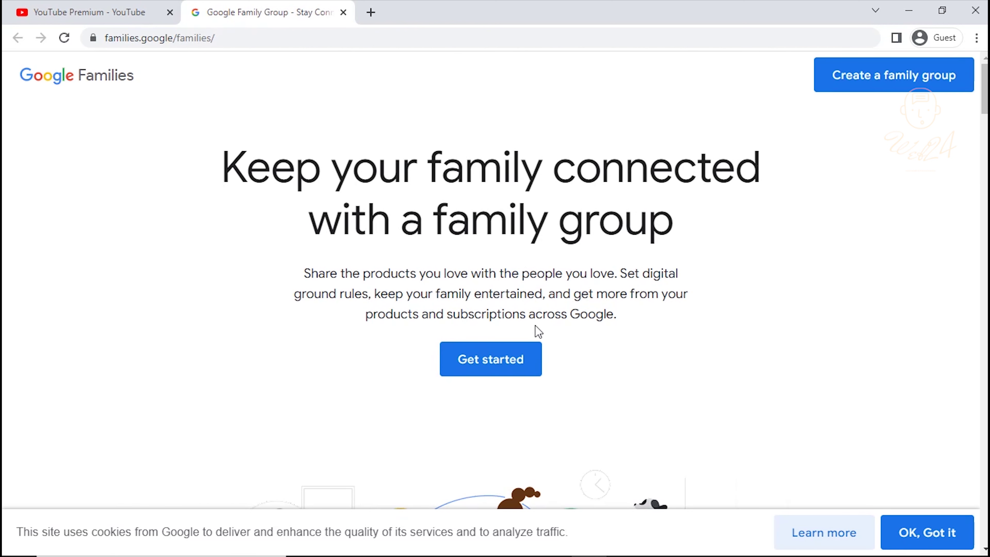
pyautogui.click(291, 37)
pyautogui.click(356, 35)
pyautogui.moveTo(356, 34); pyautogui.dragTo(97, 32)
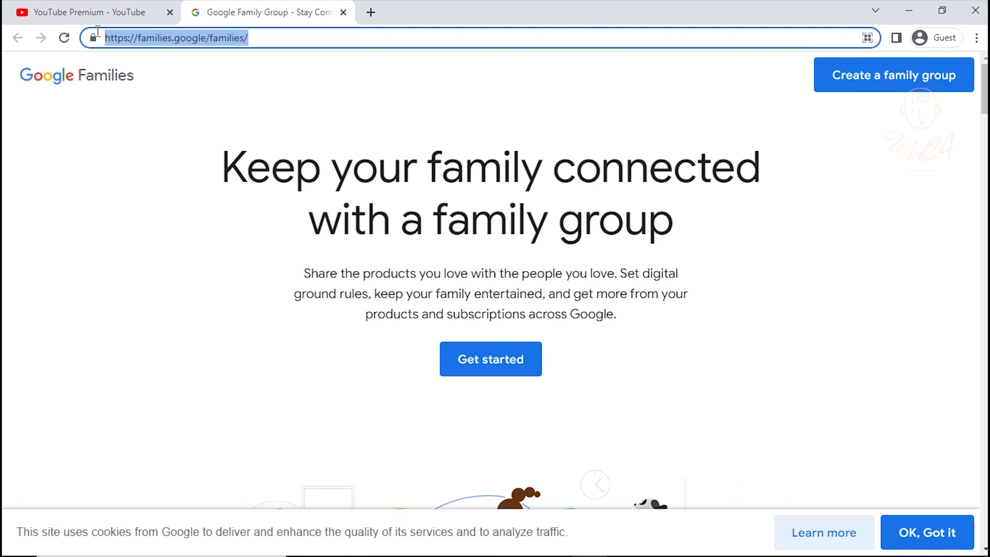
pyautogui.click(568, 377)
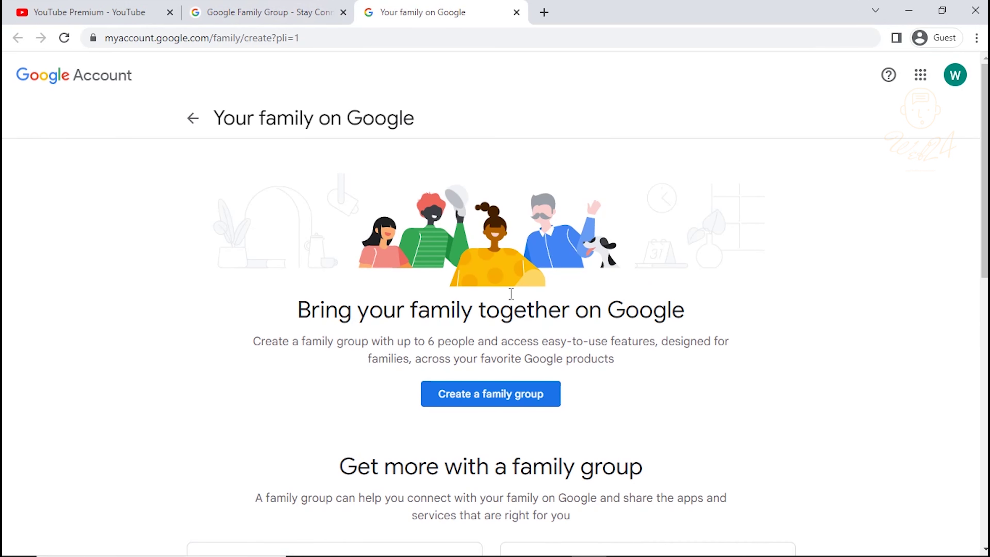
pyautogui.click(520, 400)
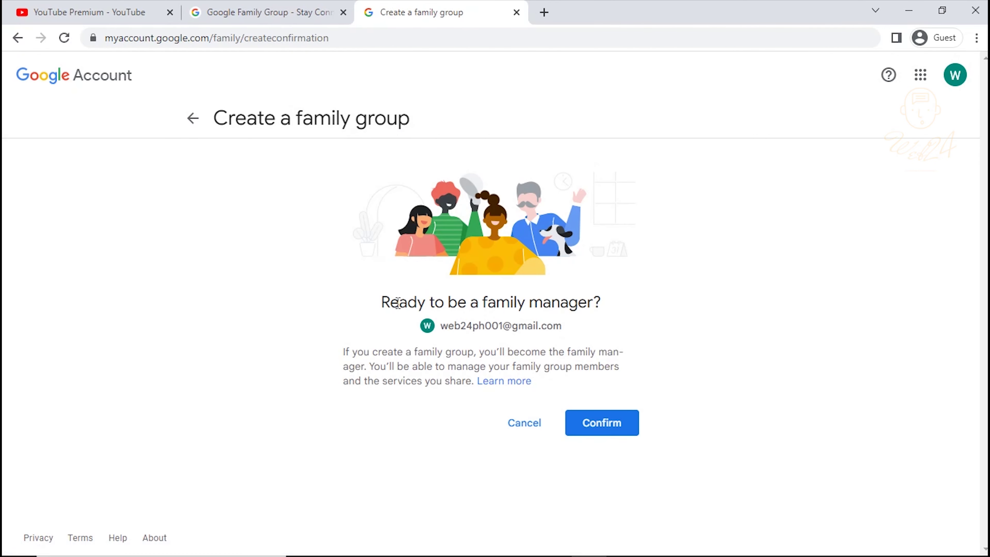
pyautogui.moveTo(398, 302); pyautogui.dragTo(616, 304)
pyautogui.click(639, 304)
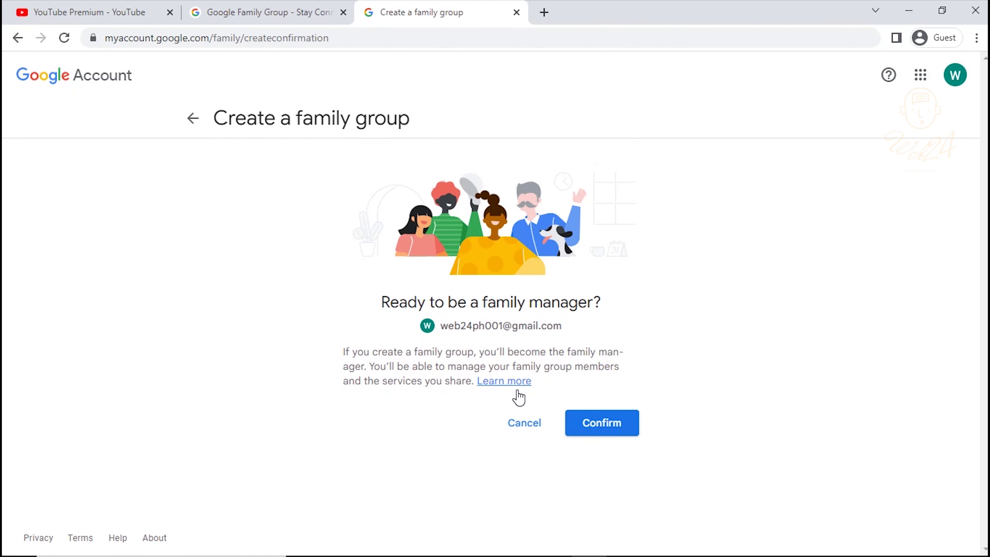
# - Confirm becoming family manager and add the first member's e-mail address as an invitee
pyautogui.click(614, 427)
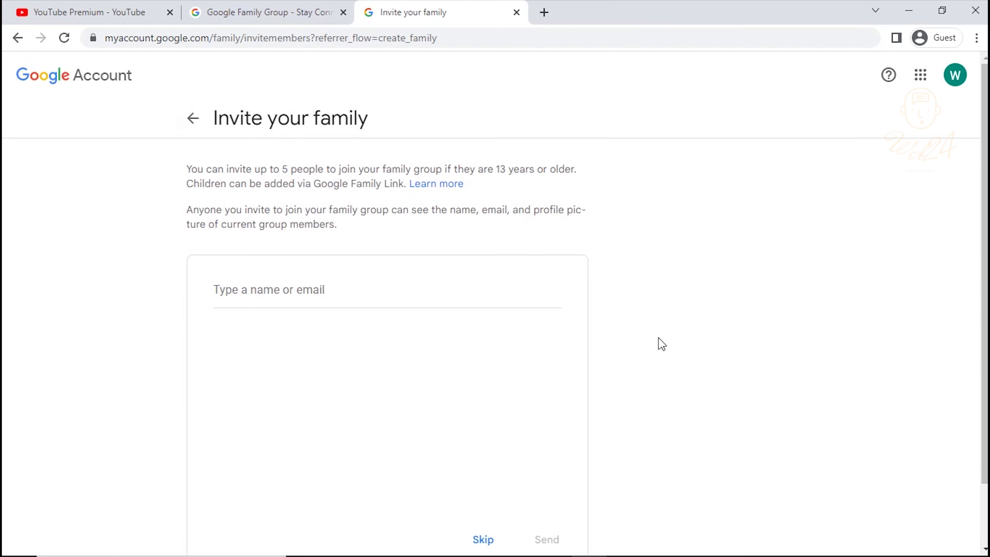
pyautogui.click(279, 288)
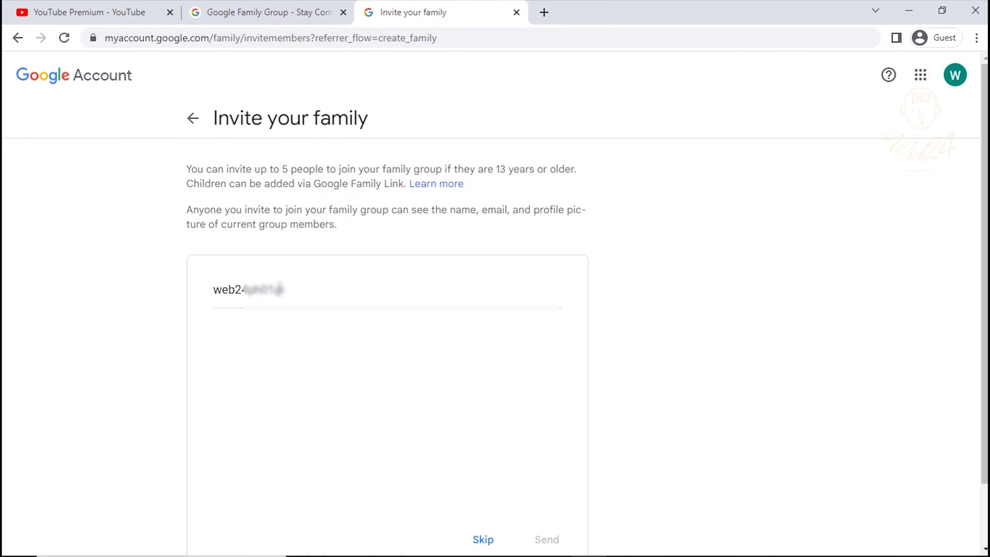
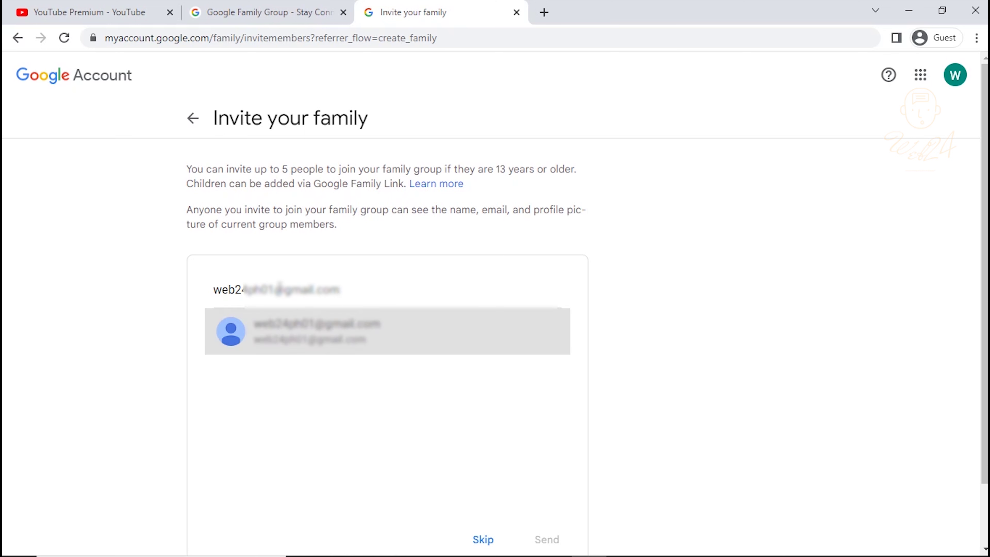
pyautogui.click(354, 336)
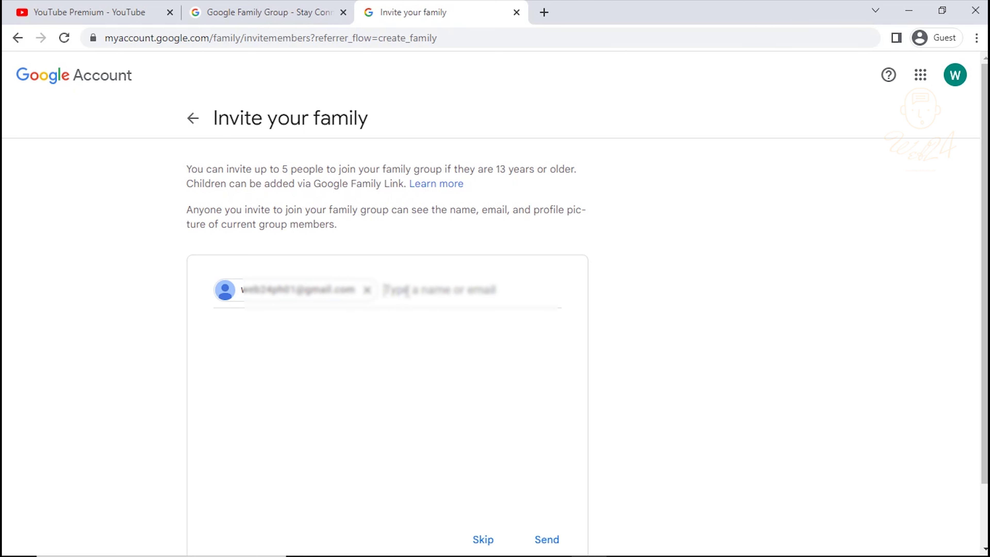
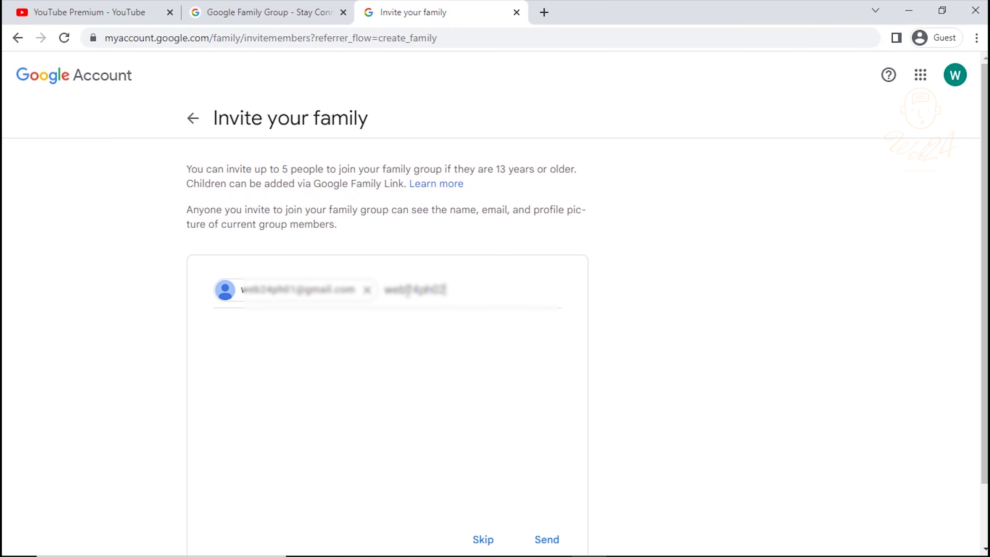
# - Add the second member's e-mail, remove stray text, and send both family invitations
pyautogui.click(342, 330)
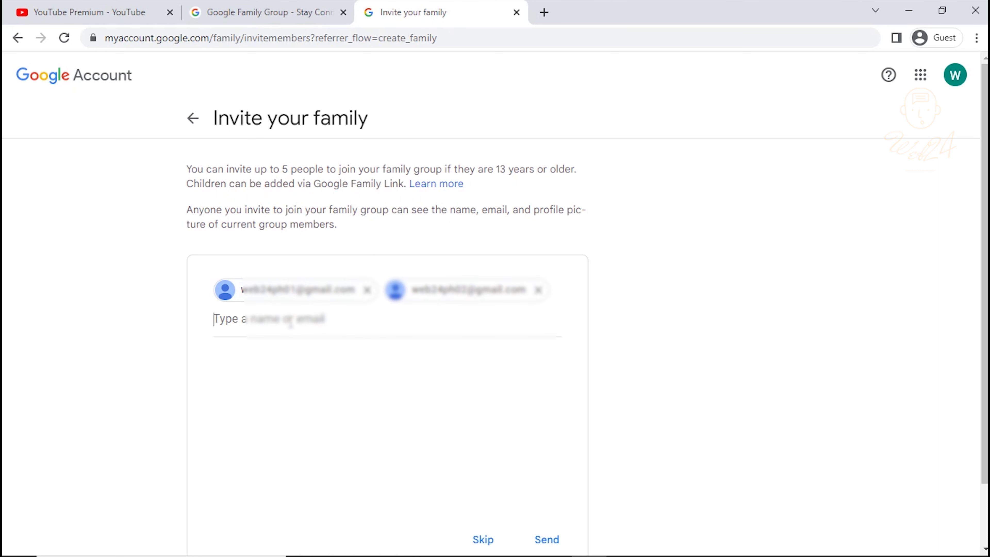
pyautogui.write('uto')
pyautogui.moveTo(291, 322); pyautogui.dragTo(213, 319)
pyautogui.press('BackSpace')
pyautogui.click(556, 540)
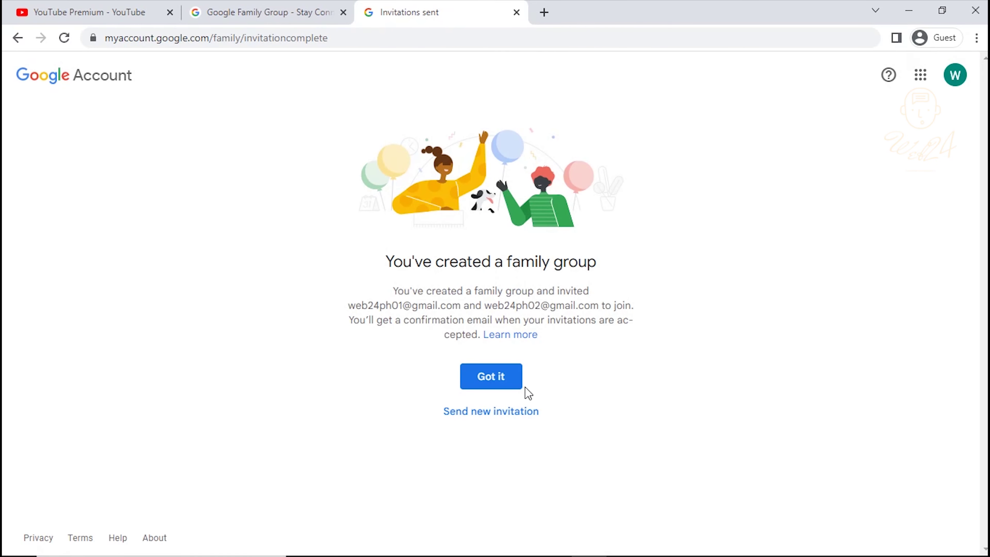
pyautogui.click(506, 382)
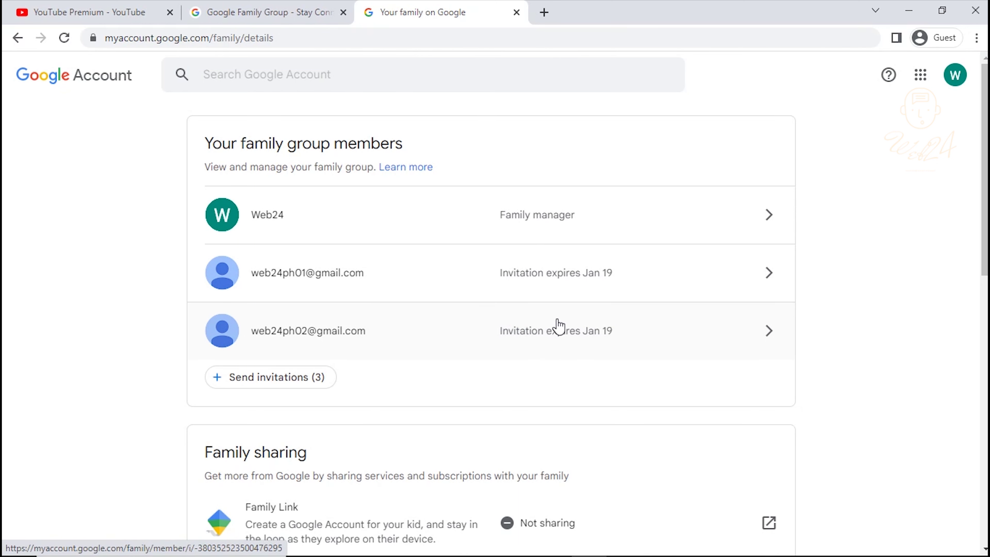
# - Scroll the family details page to review members and the Family sharing section
pyautogui.scroll(-3, 557, 324)
pyautogui.scroll(-2, 558, 318)
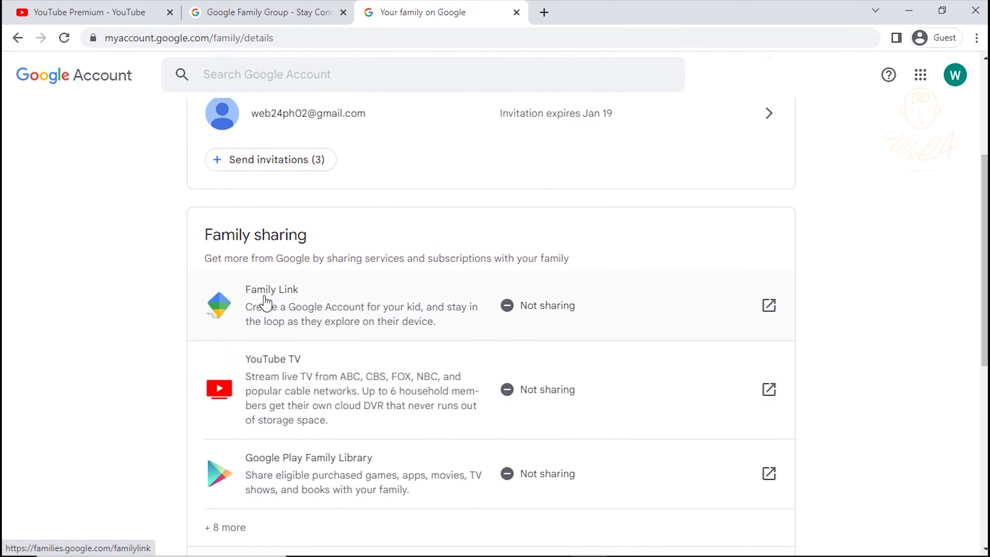
pyautogui.moveTo(236, 235); pyautogui.dragTo(350, 248)
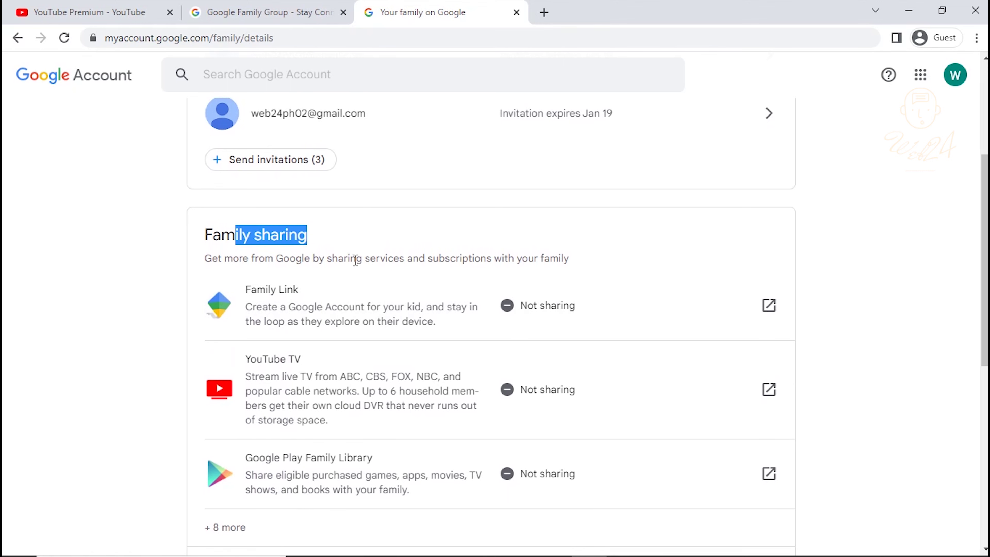
pyautogui.moveTo(258, 259); pyautogui.dragTo(593, 272)
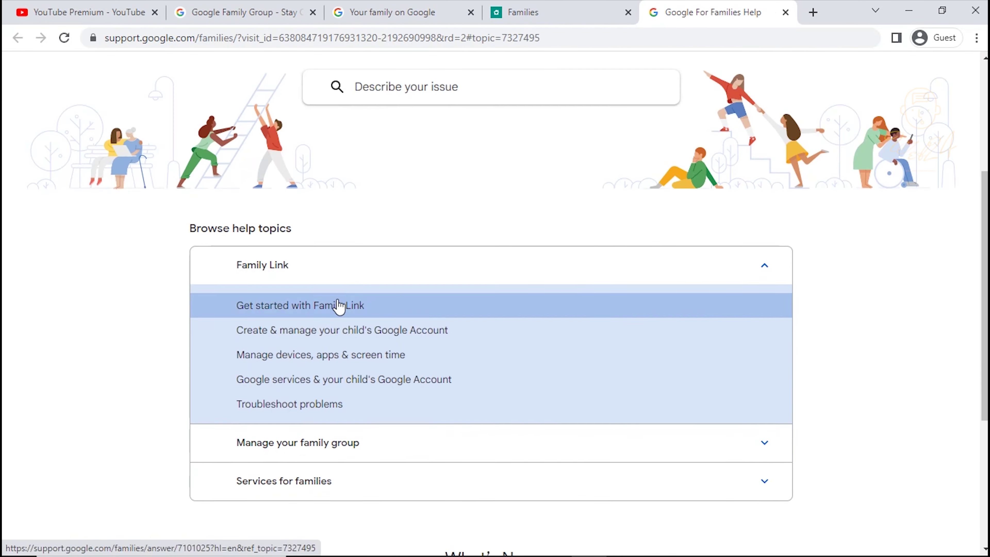
# - Read the Get started with Family Link article, including How account management works, and the Family Link app page
pyautogui.click(338, 306)
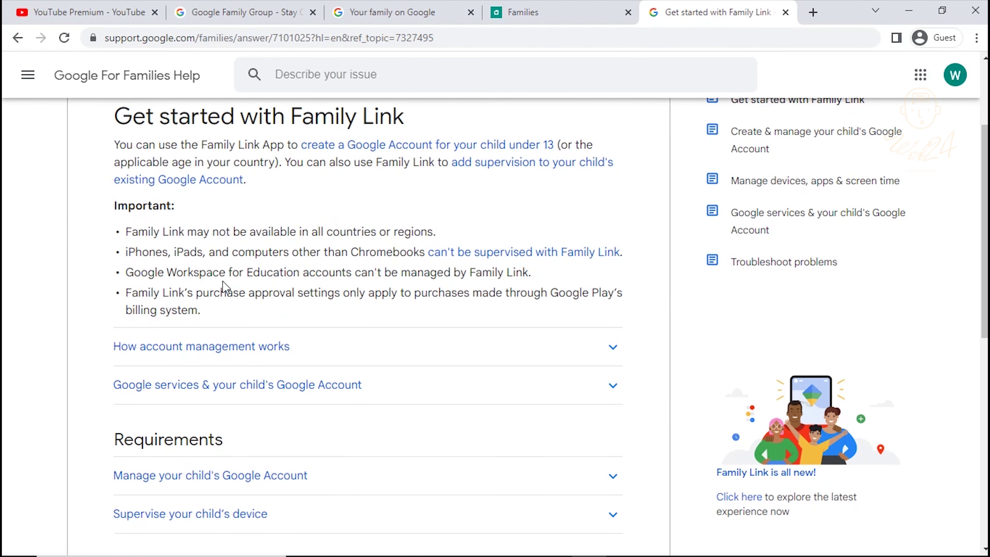
pyautogui.scroll(-2, 411, 272)
pyautogui.scroll(-5, 414, 272)
pyautogui.scroll(5, 413, 271)
pyautogui.click(429, 273)
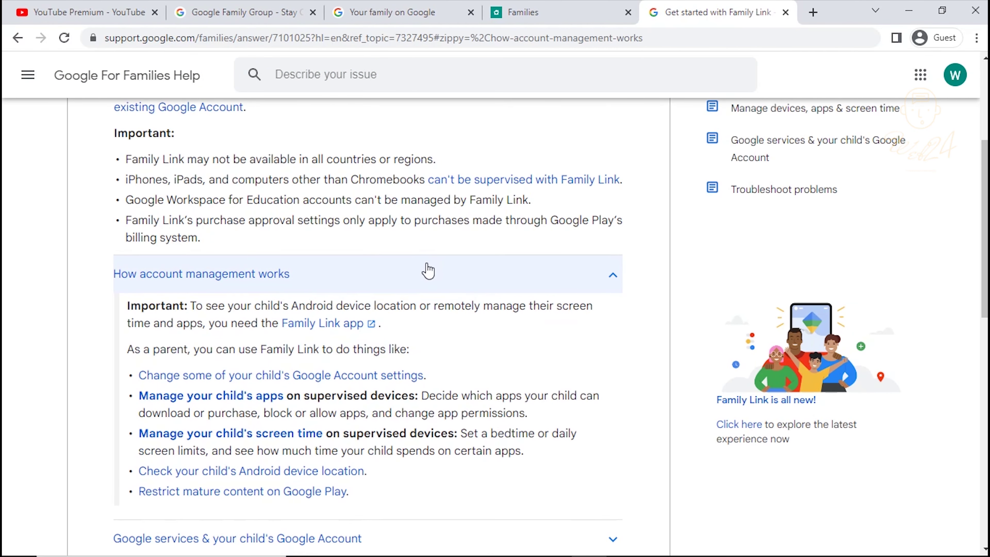
pyautogui.click(322, 323)
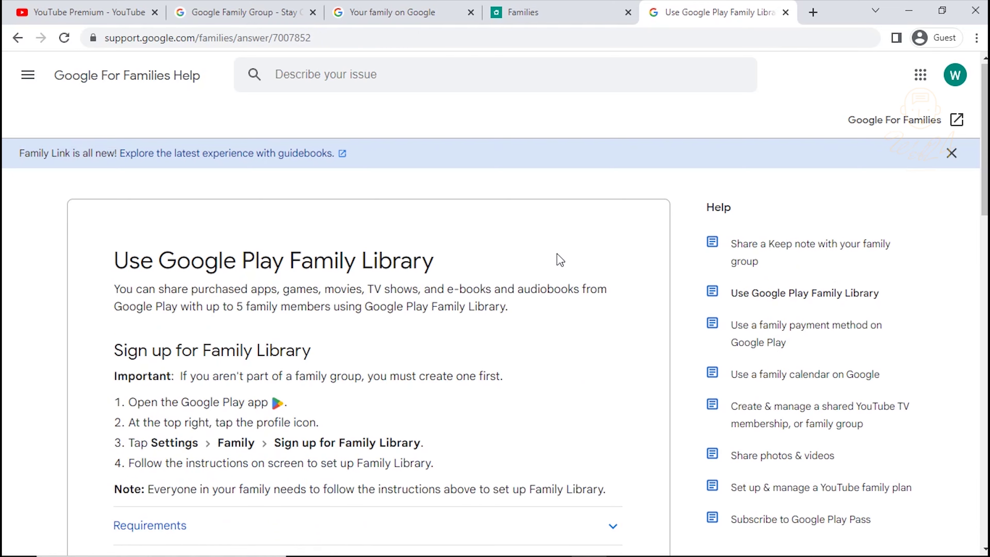
pyautogui.scroll(-10, 559, 259)
pyautogui.scroll(10, 499, 268)
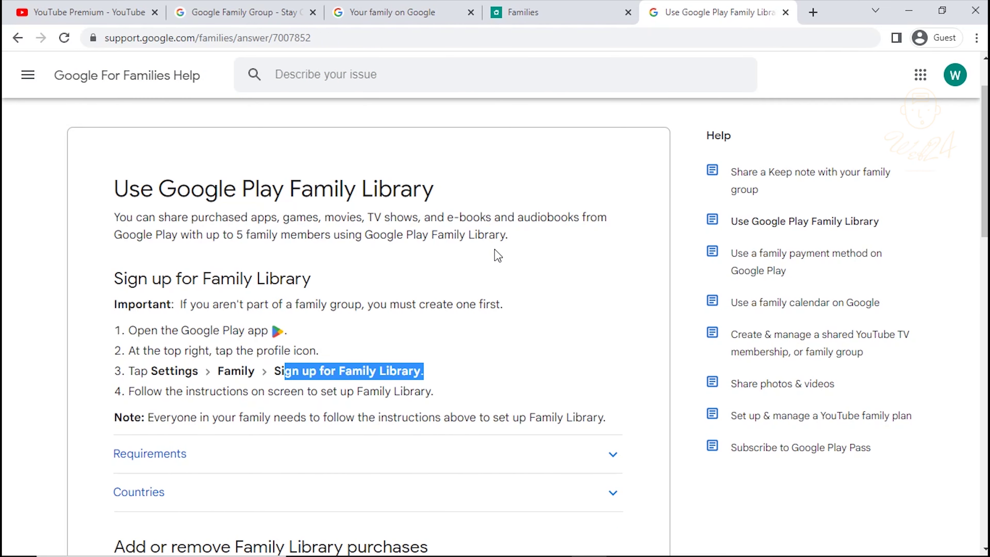
# - Close the Family Library help, Families, family details and Google Family Group tabs
pyautogui.click(785, 12)
pyautogui.click(629, 12)
pyautogui.click(515, 12)
pyautogui.click(347, 12)
# - Dismiss the sharing prompt, expand the Premium membership under Purchases and memberships, and choose Deactivate
pyautogui.click(621, 415)
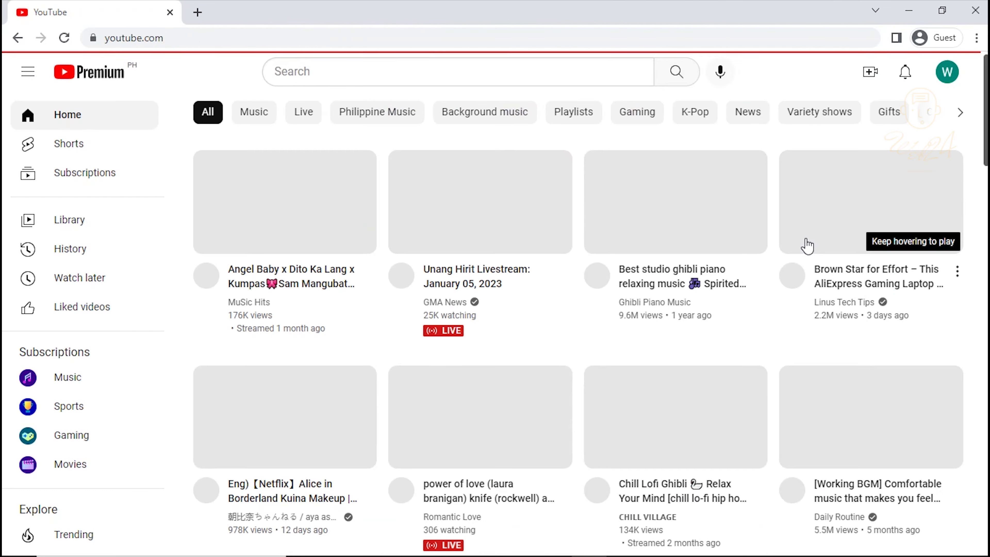
pyautogui.click(947, 72)
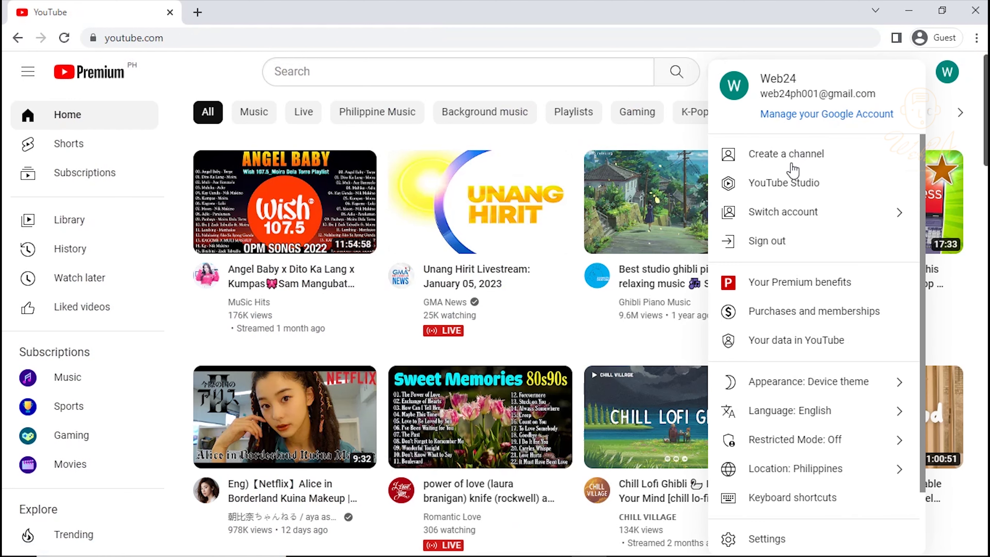
pyautogui.click(859, 315)
pyautogui.click(725, 302)
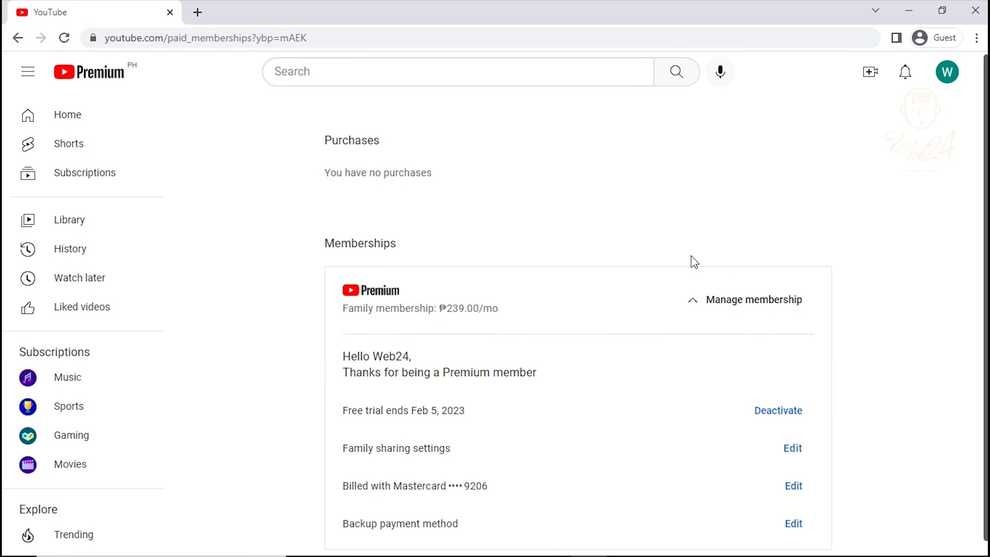
pyautogui.click(776, 398)
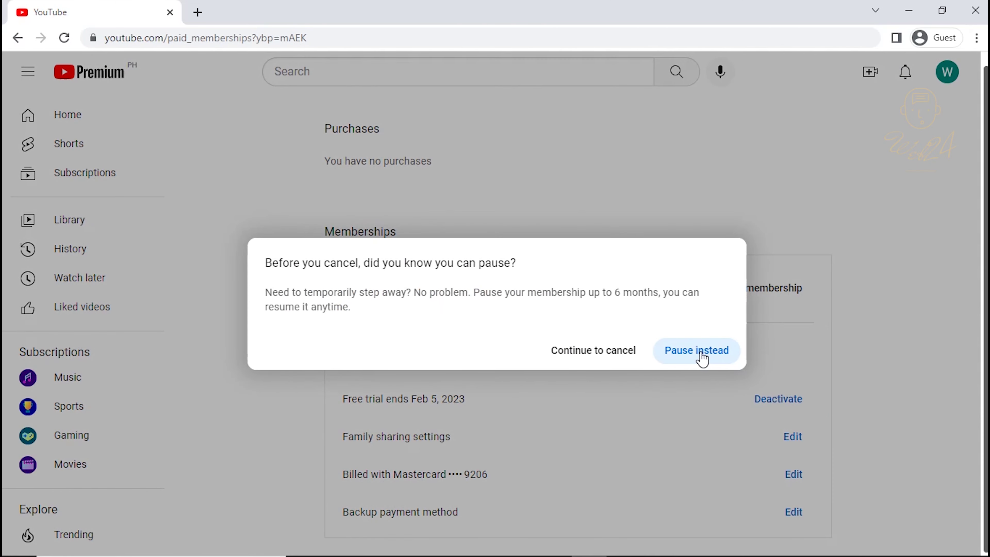
# - Decline pausing, pass the lost-benefits summary, pick Other as the reason, and cancel Premium
pyautogui.click(622, 355)
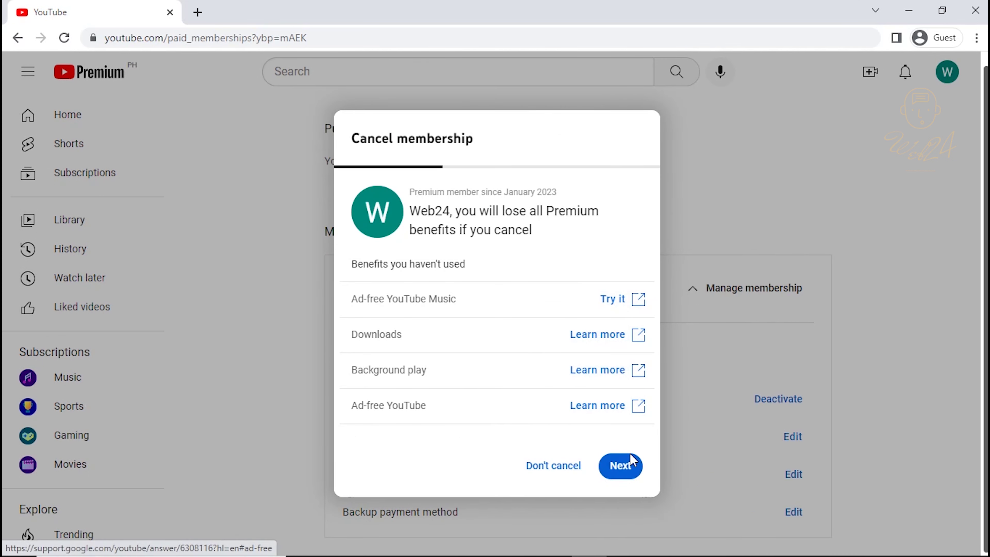
pyautogui.click(625, 468)
pyautogui.click(593, 448)
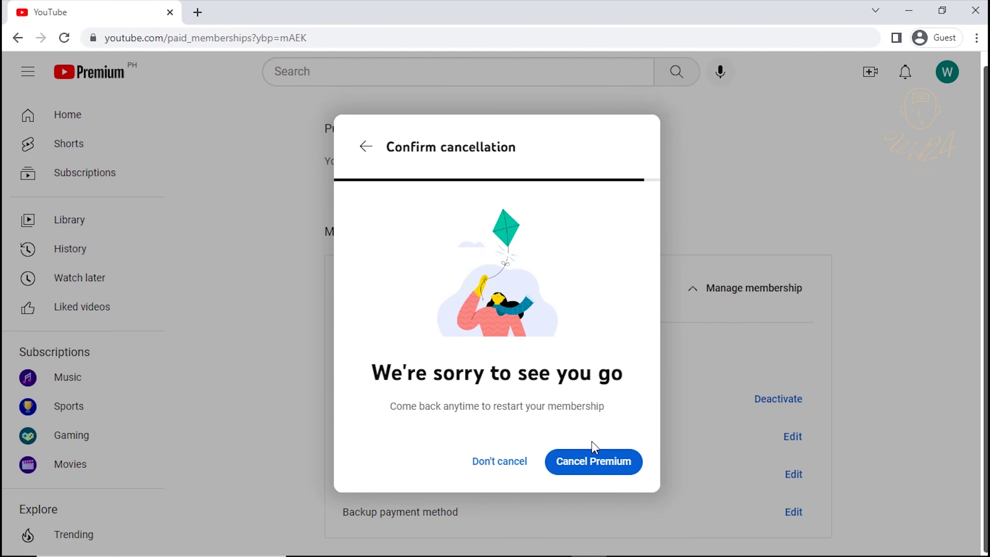
pyautogui.click(614, 470)
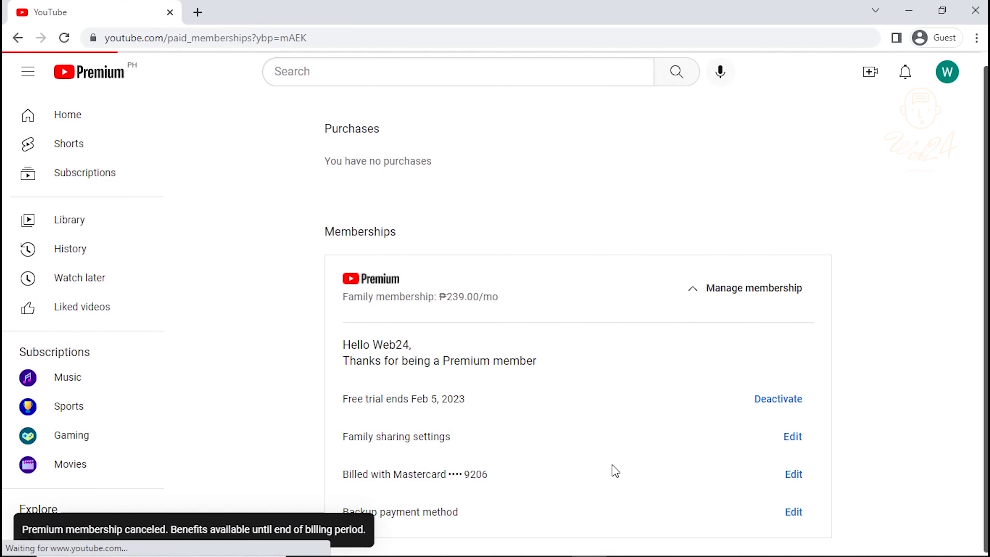